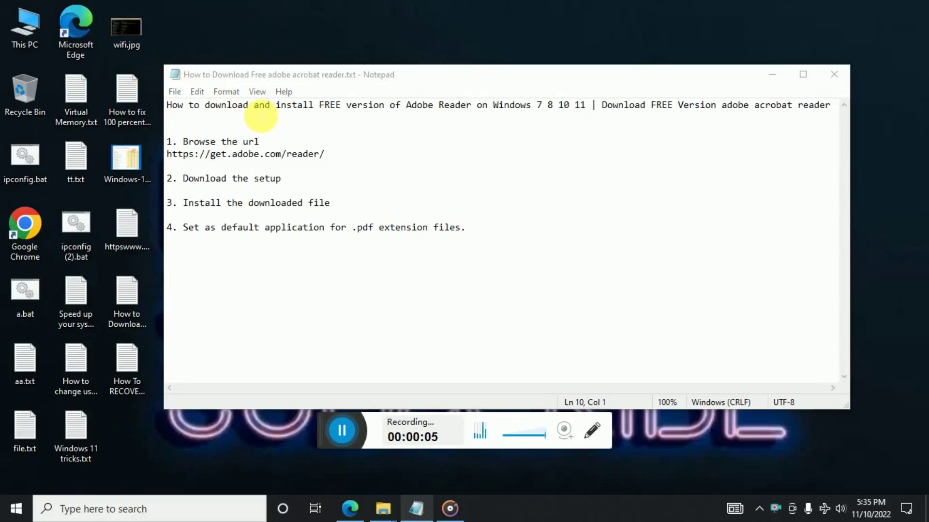
pyautogui.moveTo(205, 107); pyautogui.dragTo(586, 109)
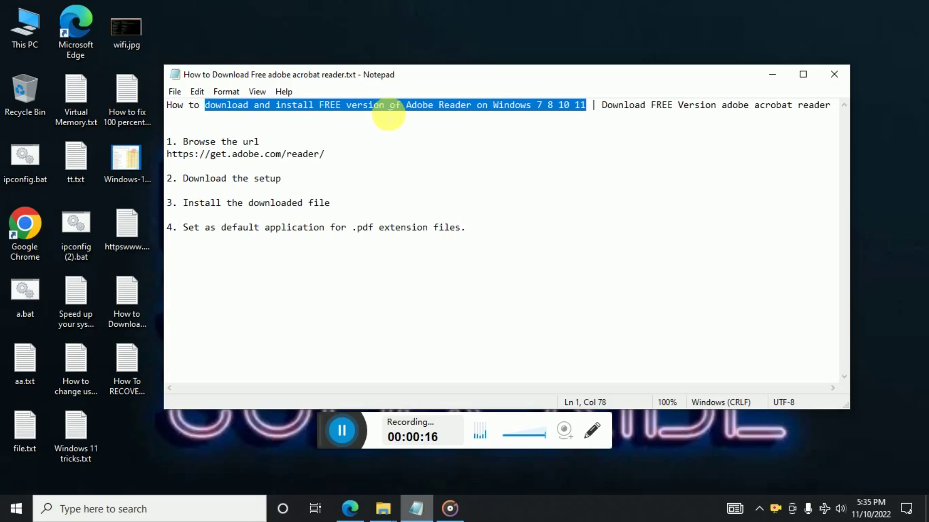
pyautogui.click(325, 108)
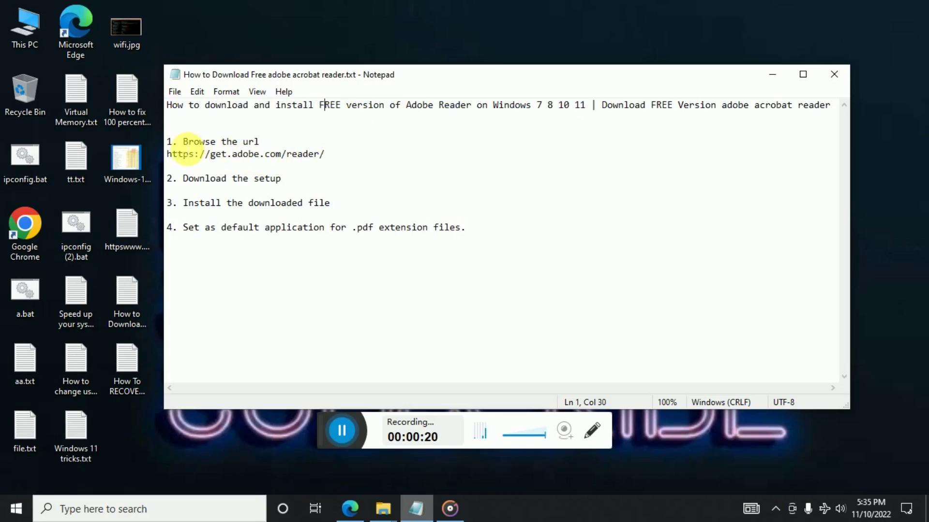
pyautogui.moveTo(325, 155); pyautogui.dragTo(168, 162)
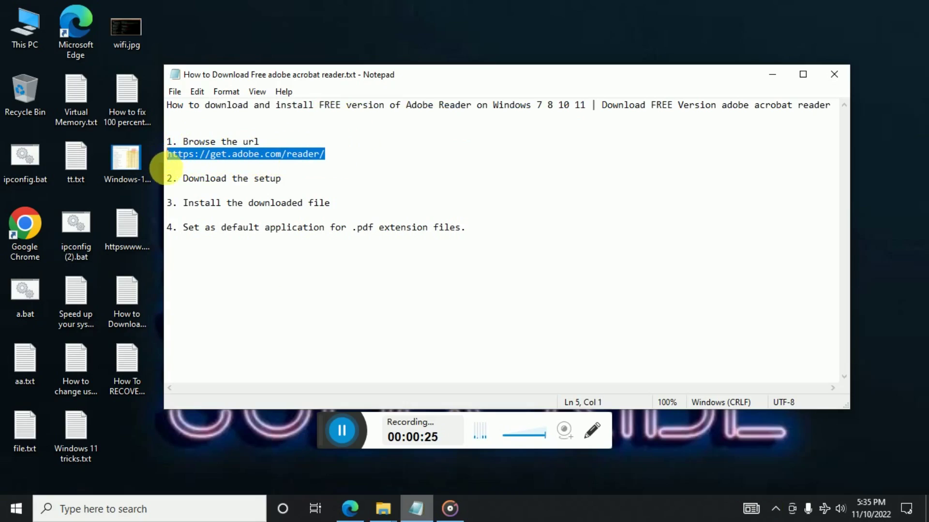
# Step: Open get.adobe.com/reader in a new Edge tab and scroll down to the Download button
pyautogui.click(350, 508)
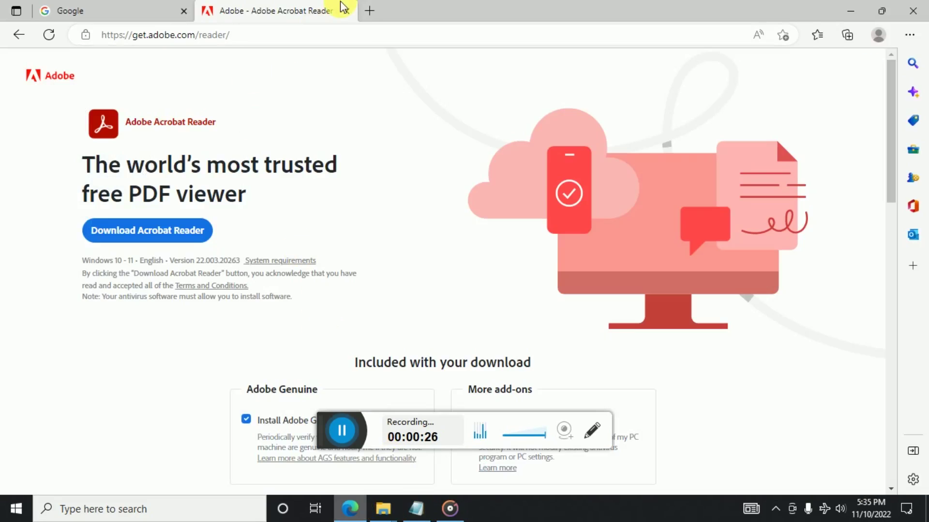
pyautogui.click(369, 12)
pyautogui.click(362, 42)
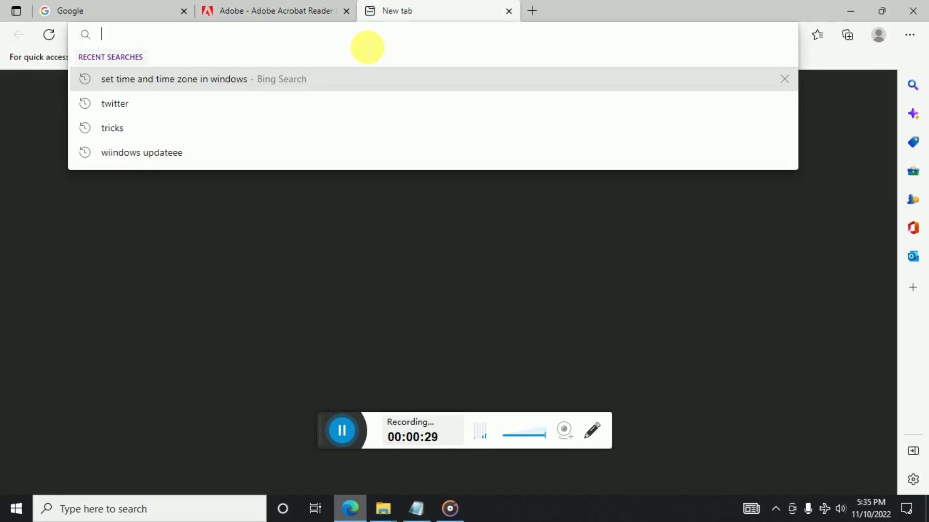
pyautogui.write('https://get.adobe.com/reader/')
pyautogui.press('Return')
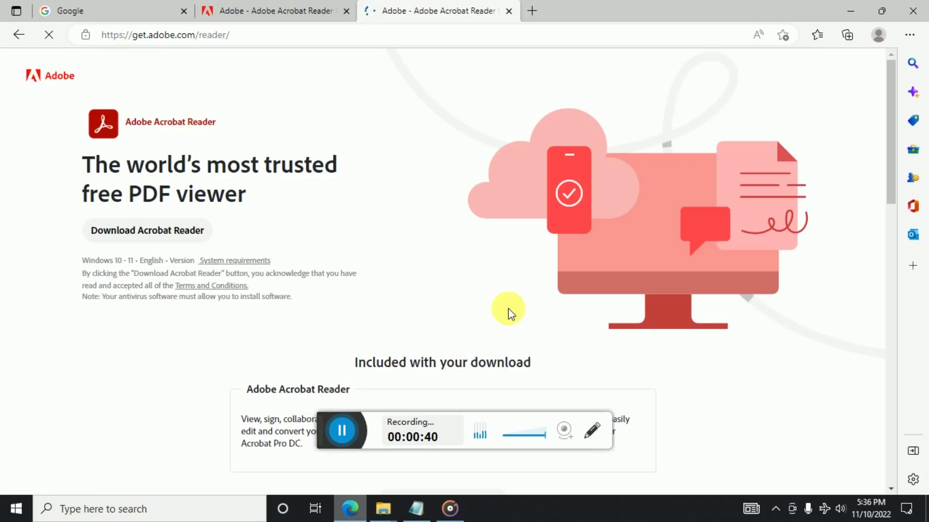
pyautogui.scroll(-5, 508, 314)
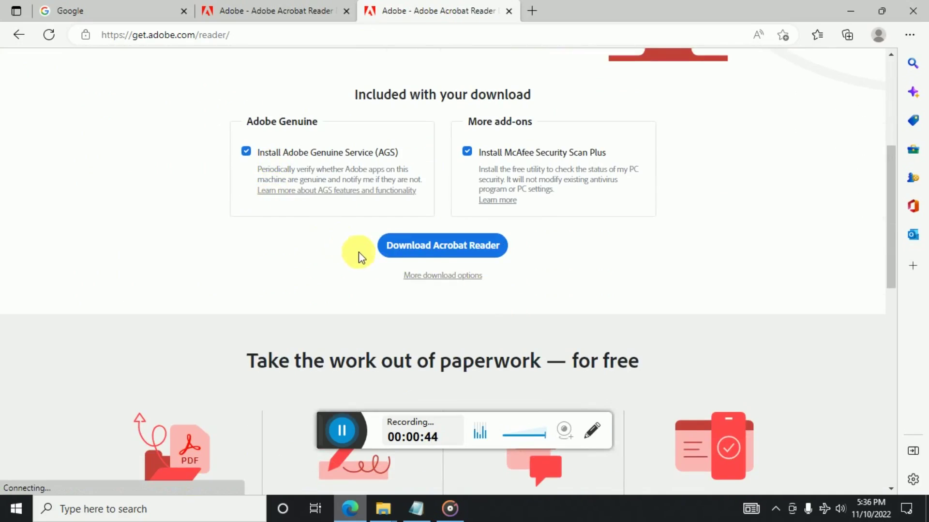
# Step: Under More download options, keep Windows 10 as the operating system and English as the language
pyautogui.click(420, 285)
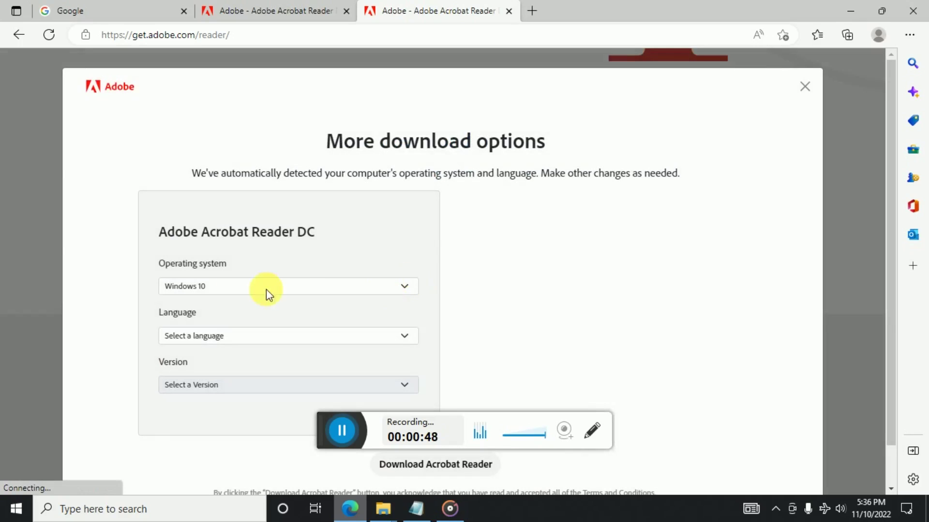
pyautogui.click(226, 288)
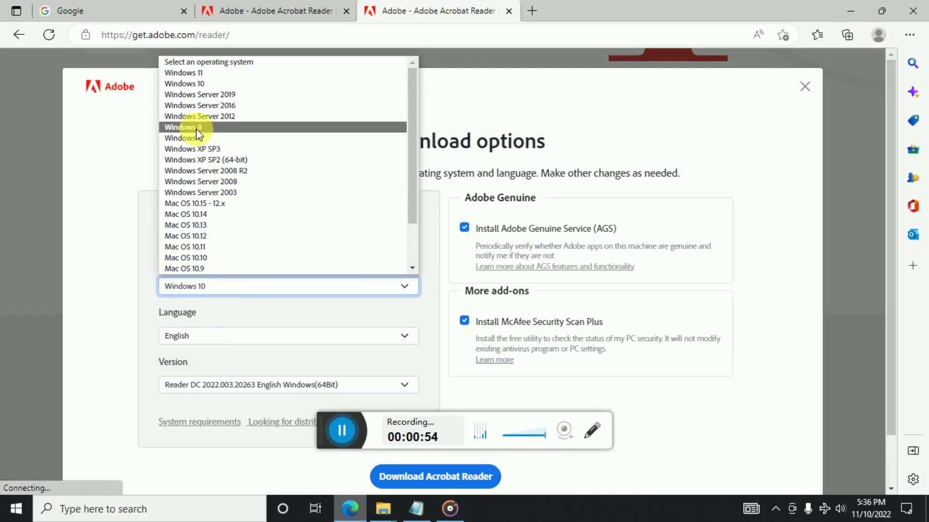
pyautogui.click(193, 84)
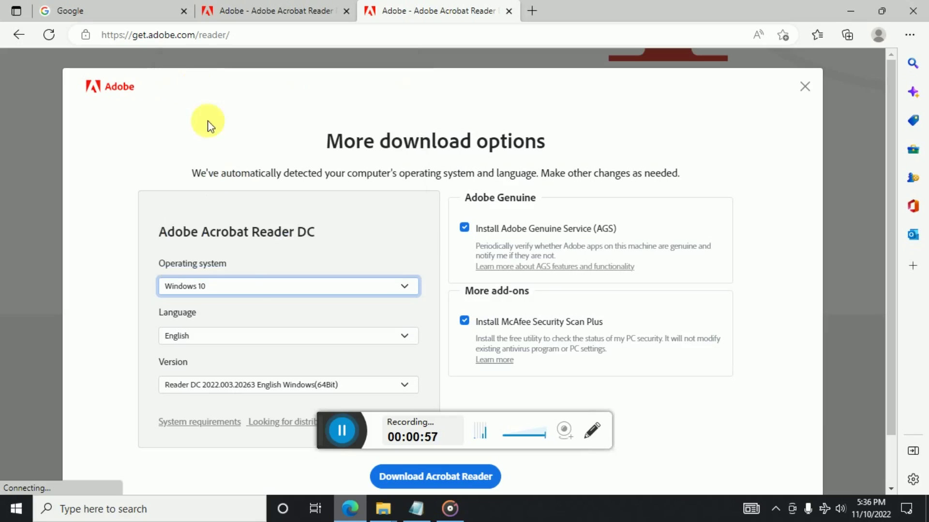
pyautogui.click(213, 342)
pyautogui.click(212, 342)
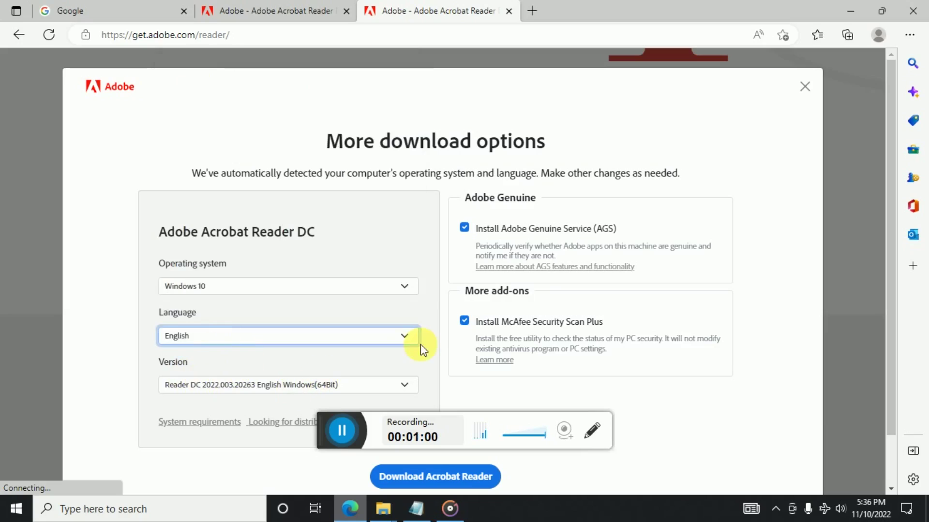
# Step: Opt out of Adobe Genuine Service and McAfee Security Scan Plus, then download Acrobat Reader
pyautogui.click(466, 231)
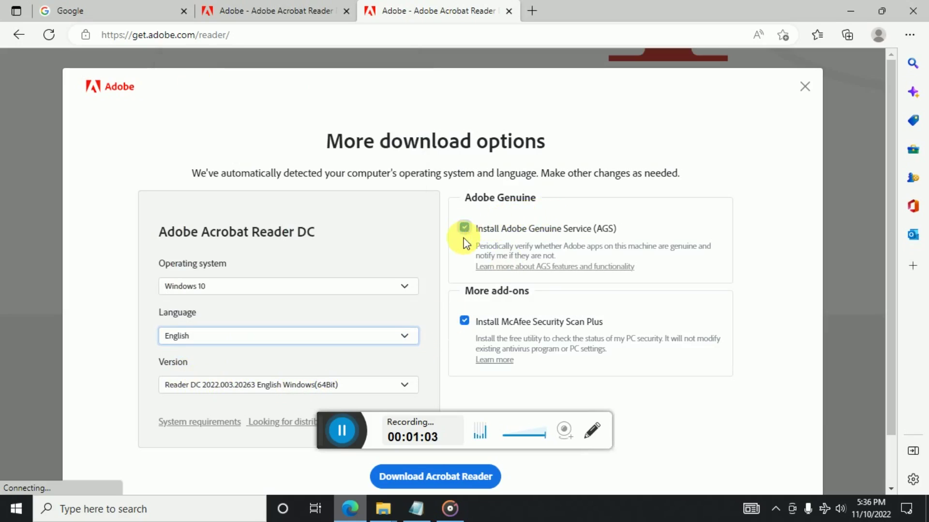
pyautogui.click(464, 321)
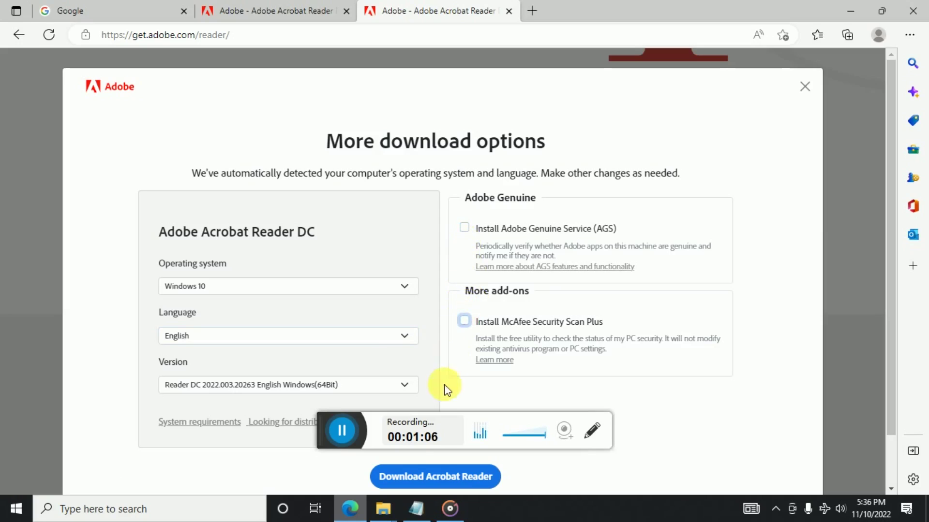
pyautogui.click(443, 478)
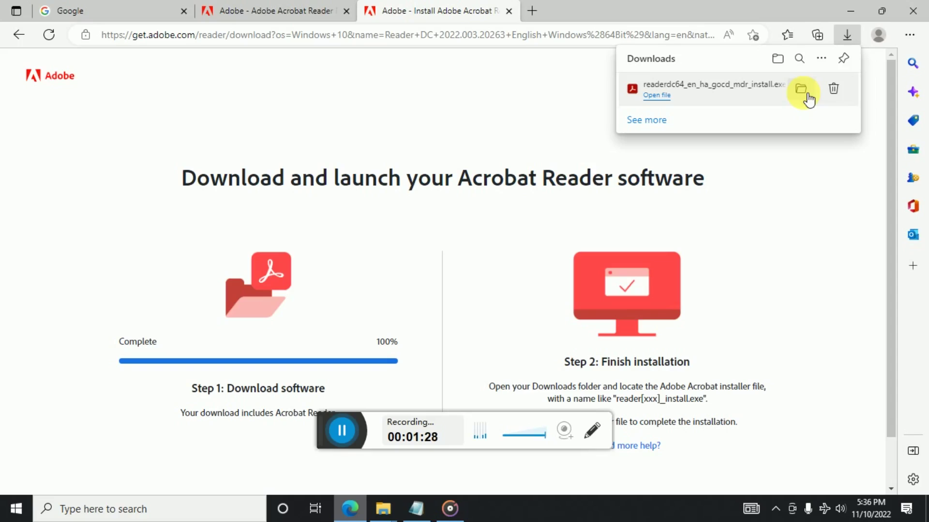
# Step: View readerdc64_en_ha_gocd_mdr_install.exe in its Downloads folder, then close that folder window
pyautogui.click(807, 95)
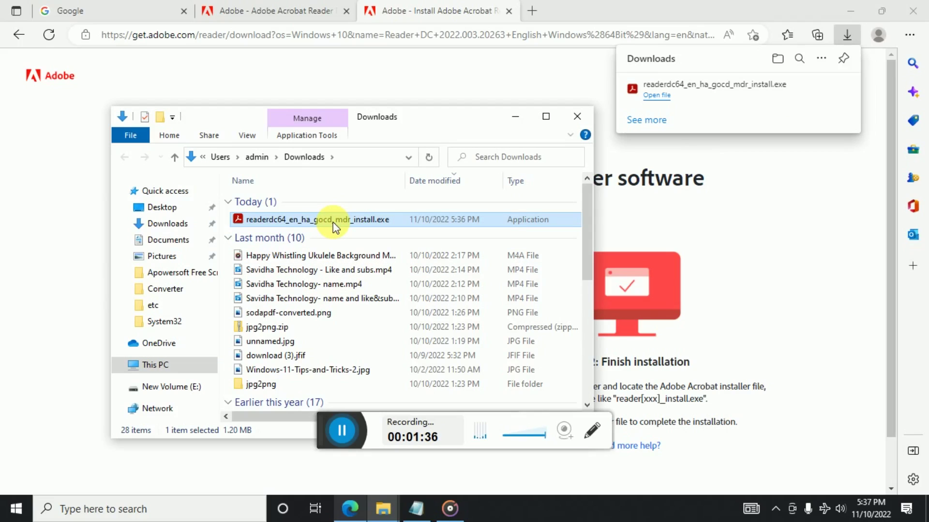
pyautogui.click(515, 116)
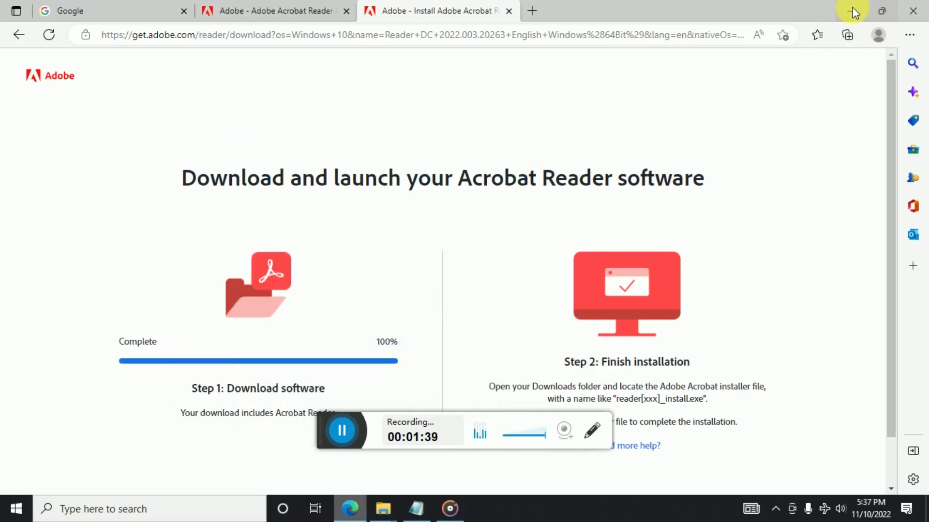
# Step: Minimise Edge and highlight step 3 of the download notes in Notepad
pyautogui.click(850, 10)
pyautogui.moveTo(516, 78); pyautogui.dragTo(547, 74)
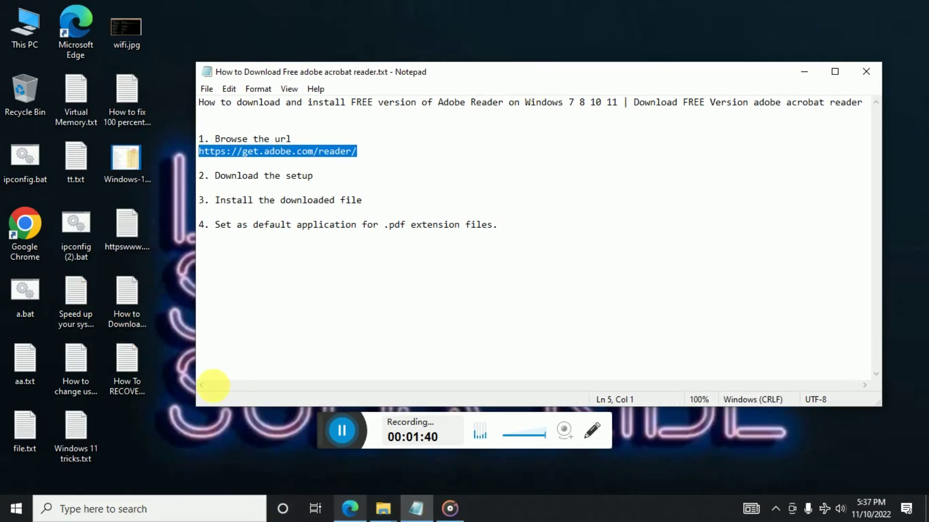
pyautogui.click(168, 434)
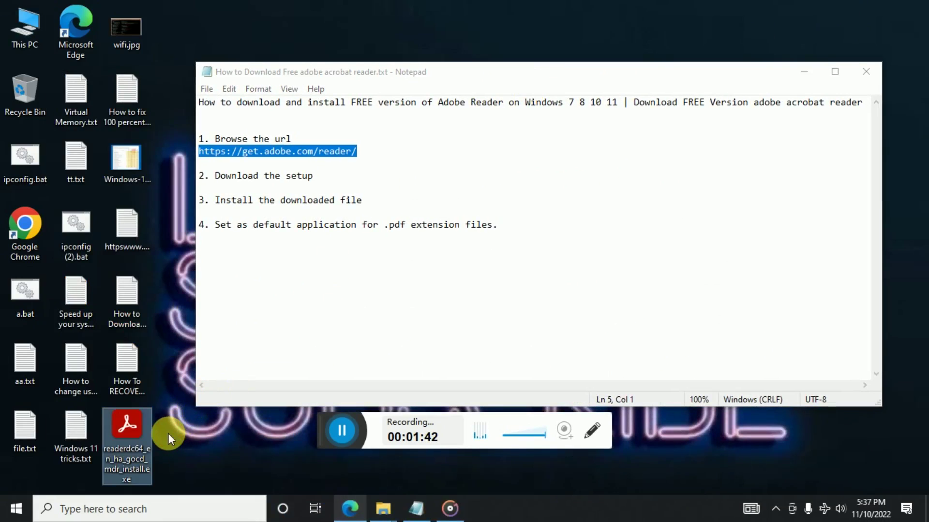
pyautogui.moveTo(215, 177); pyautogui.dragTo(328, 182)
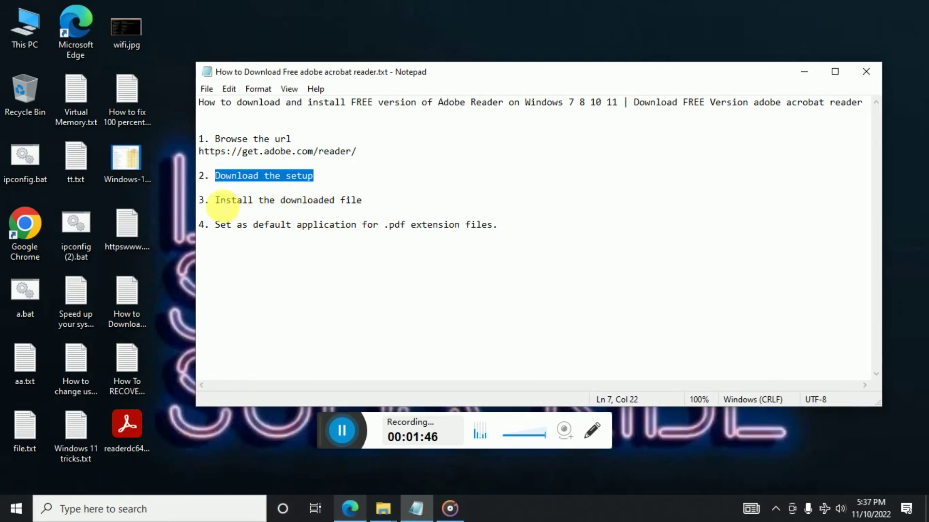
pyautogui.moveTo(215, 202); pyautogui.dragTo(376, 202)
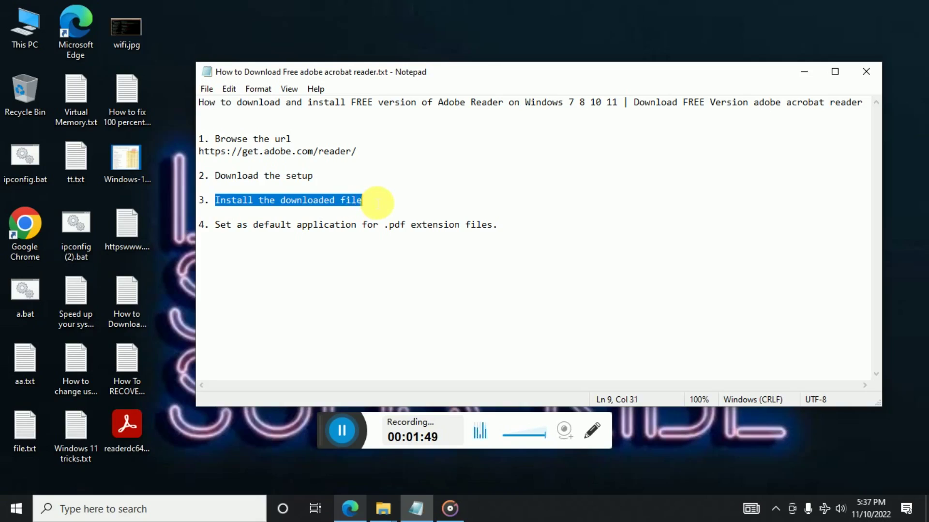
# Step: Bring up the options menu for the readerdc64 installer on the desktop
pyautogui.click(116, 429)
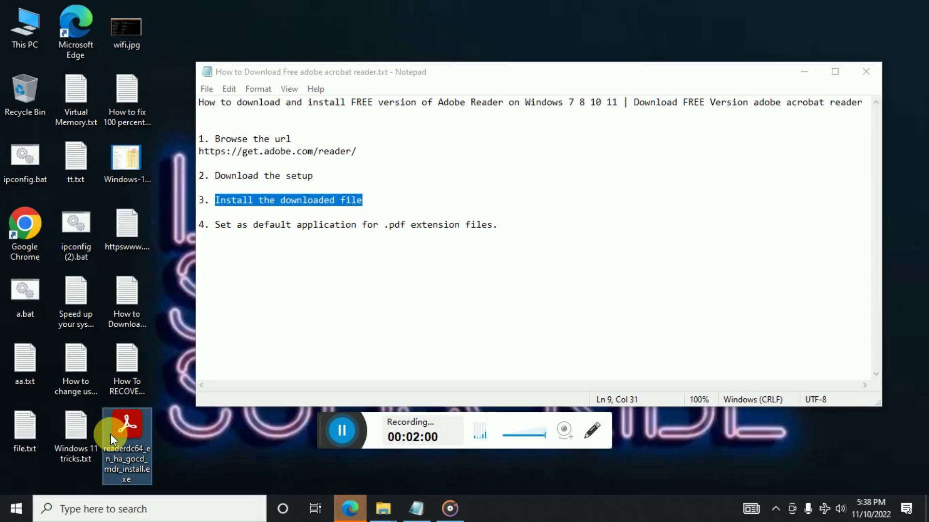
pyautogui.doubleClick(143, 438)
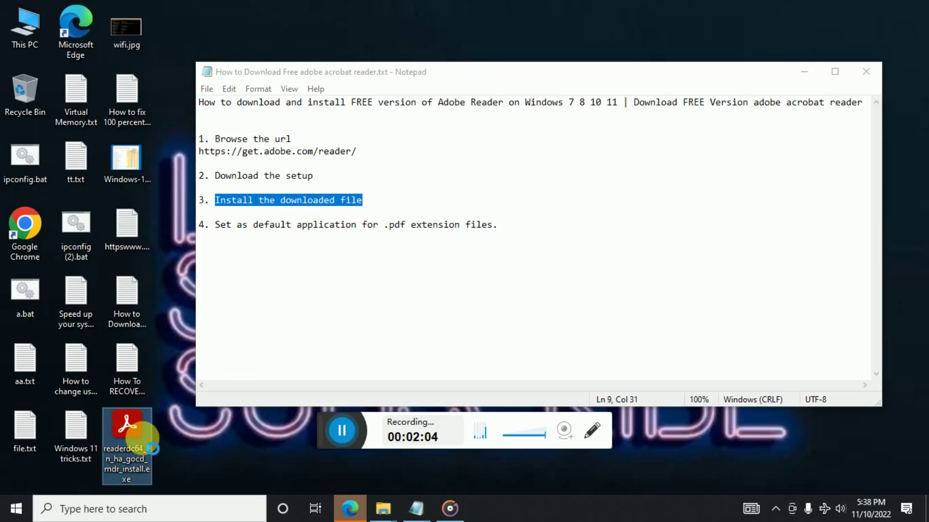
pyautogui.rightClick(142, 439)
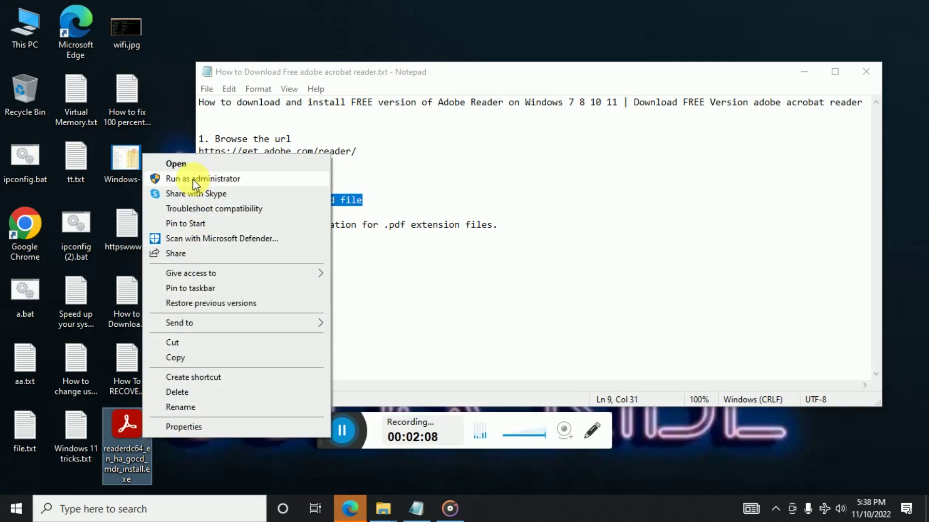
# Step: Run the Reader installer as administrator and let it progress to 90%
pyautogui.click(193, 179)
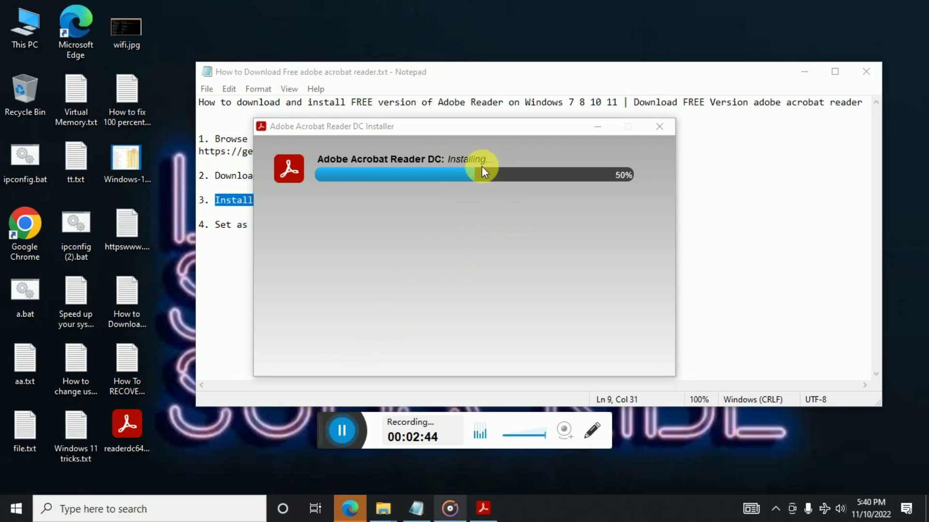
pyautogui.click(450, 159)
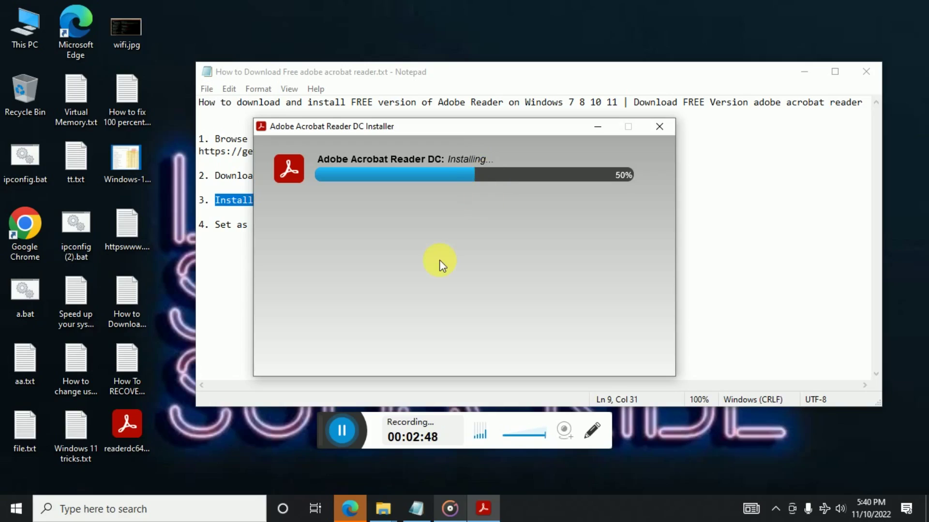
pyautogui.click(341, 427)
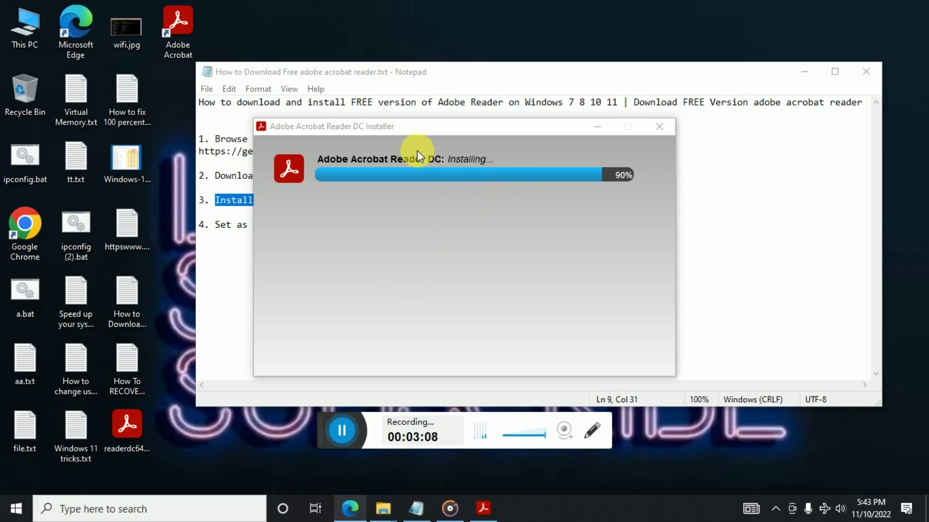
# Step: Move the installer and Notepad windows apart and highlight step 4 in the notes
pyautogui.moveTo(438, 131); pyautogui.dragTo(608, 122)
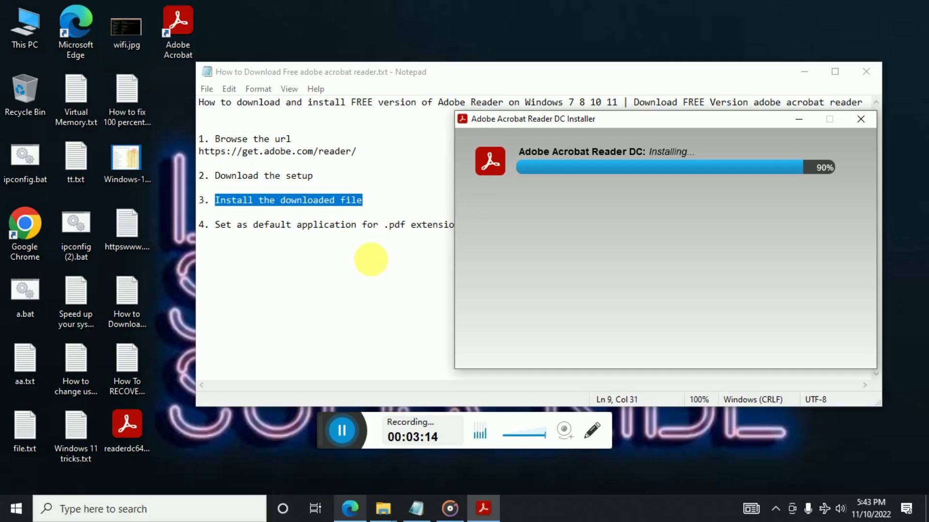
pyautogui.click(309, 278)
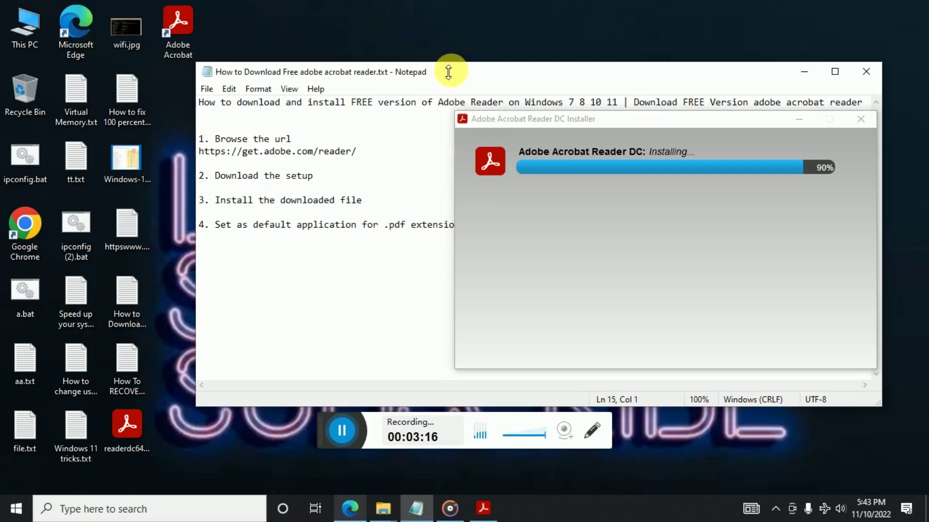
pyautogui.moveTo(445, 74); pyautogui.dragTo(388, 69)
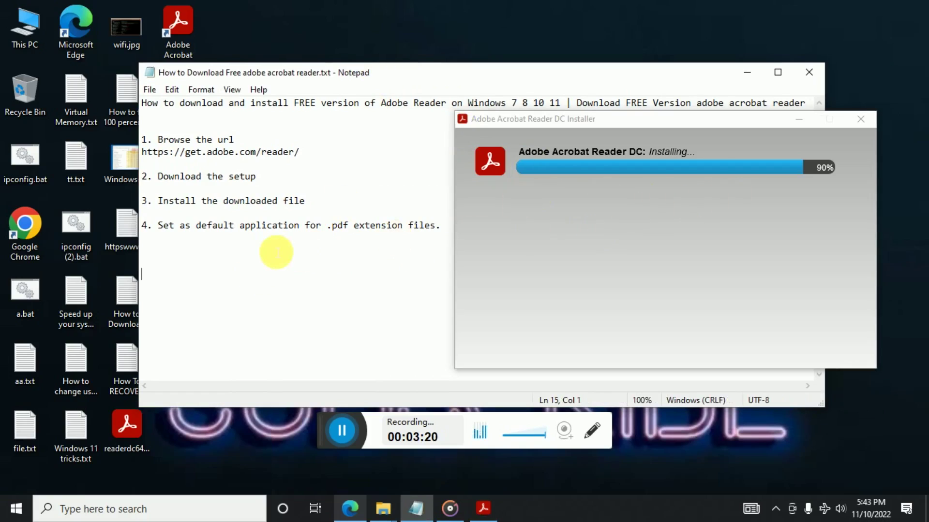
pyautogui.moveTo(175, 227); pyautogui.dragTo(407, 221)
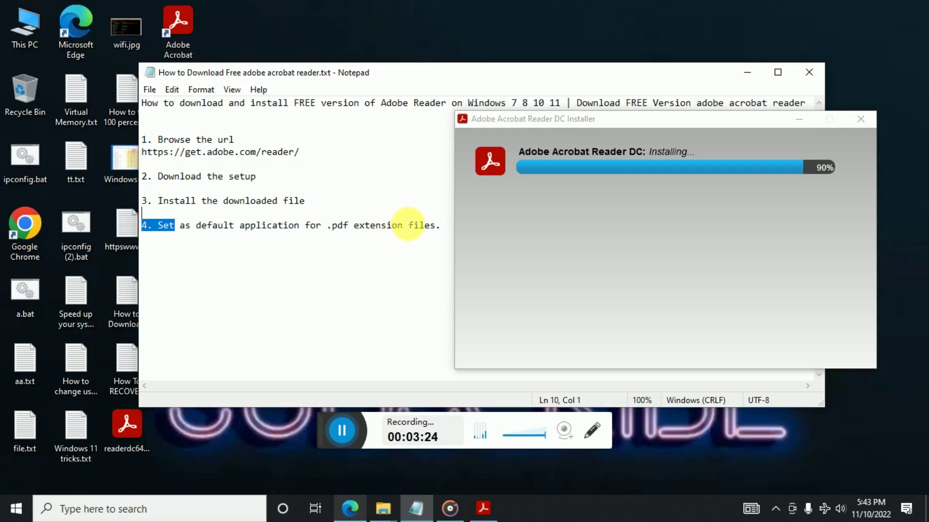
# Step: Finish the Reader installation, minimise Edge, and open the new Adobe Acrobat desktop shortcut
pyautogui.click(640, 121)
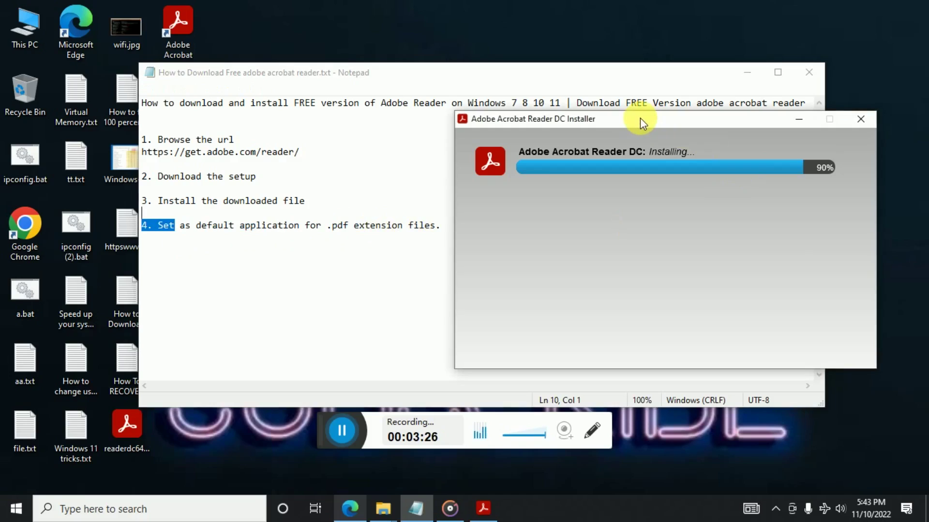
pyautogui.moveTo(640, 119); pyautogui.dragTo(507, 136)
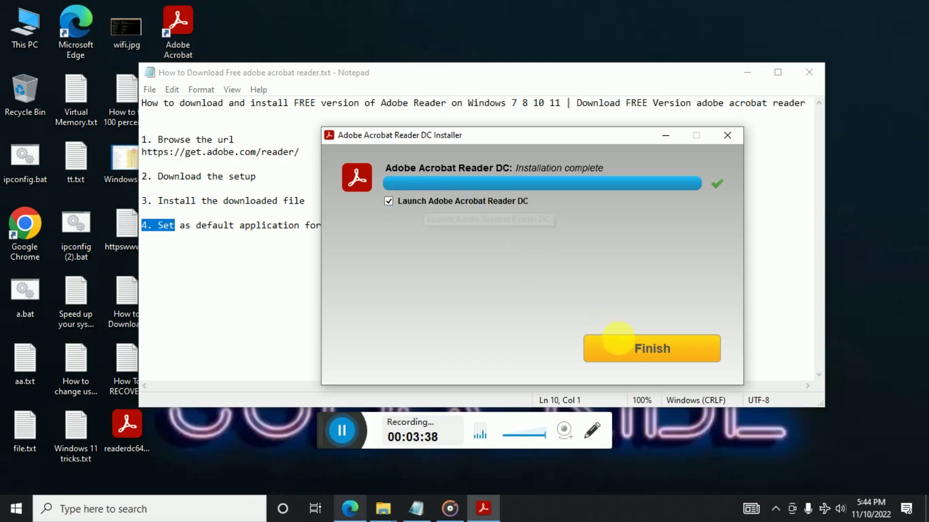
pyautogui.click(653, 349)
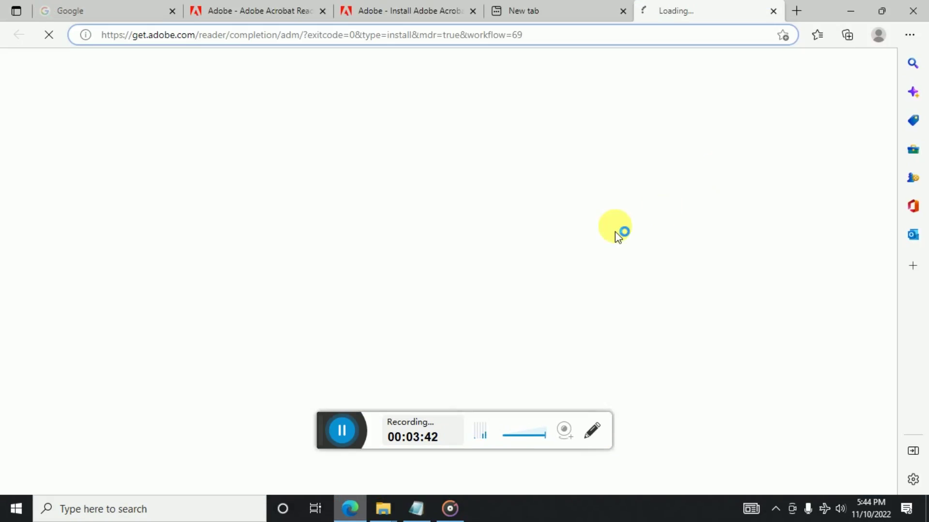
pyautogui.click(847, 12)
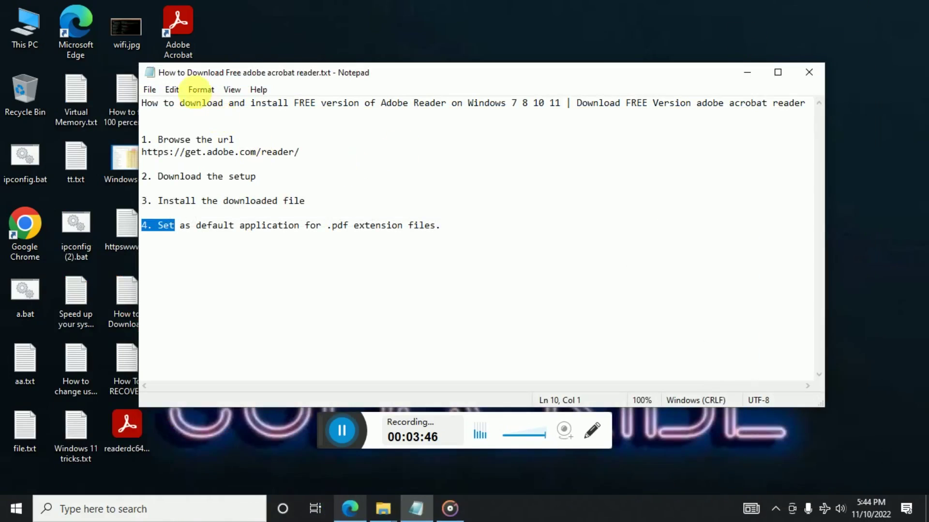
pyautogui.click(178, 26)
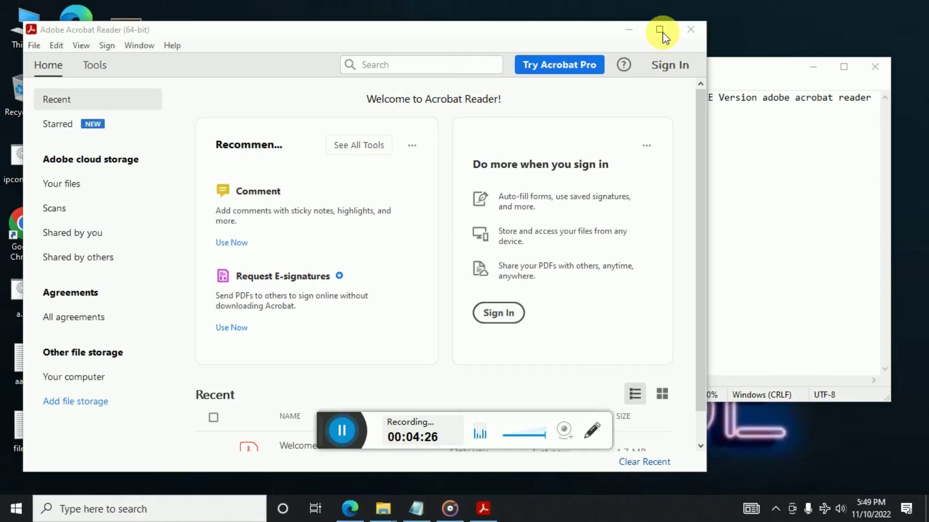
# Step: Maximize Acrobat Reader and scroll the Welcome PDF back to page 1 of 2
pyautogui.click(661, 32)
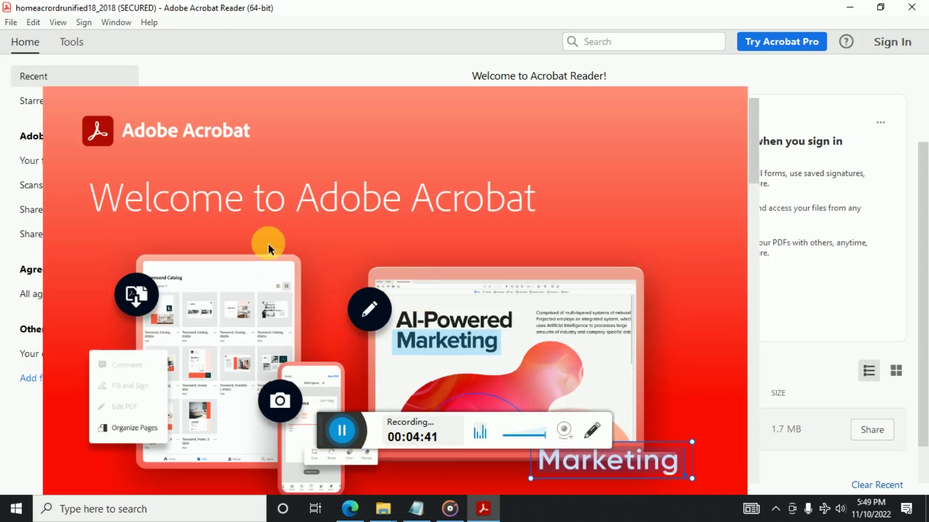
pyautogui.scroll(-5, 377, 247)
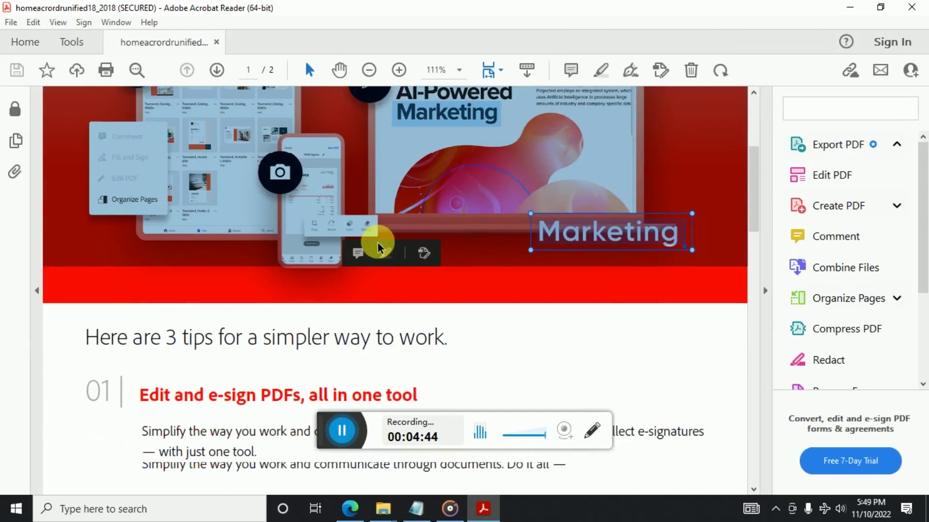
pyautogui.scroll(-5, 378, 248)
pyautogui.scroll(5, 378, 247)
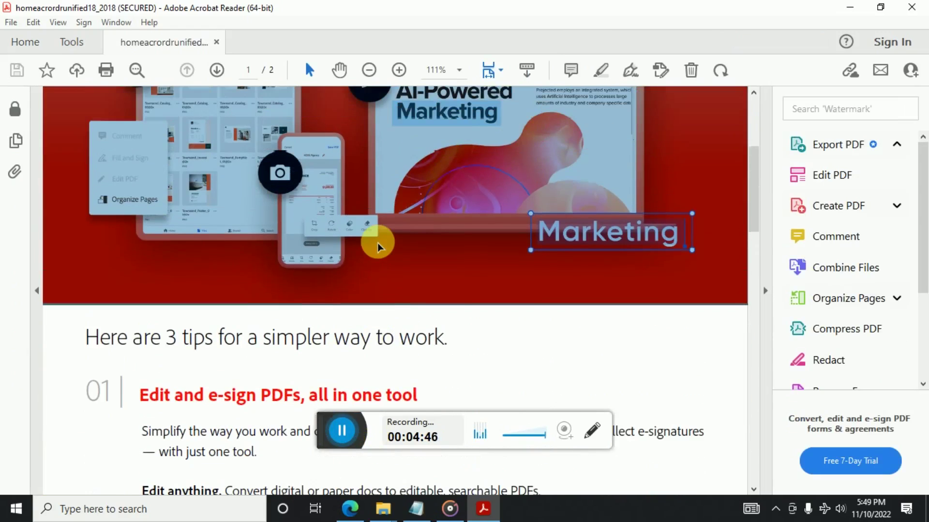
pyautogui.scroll(5, 378, 247)
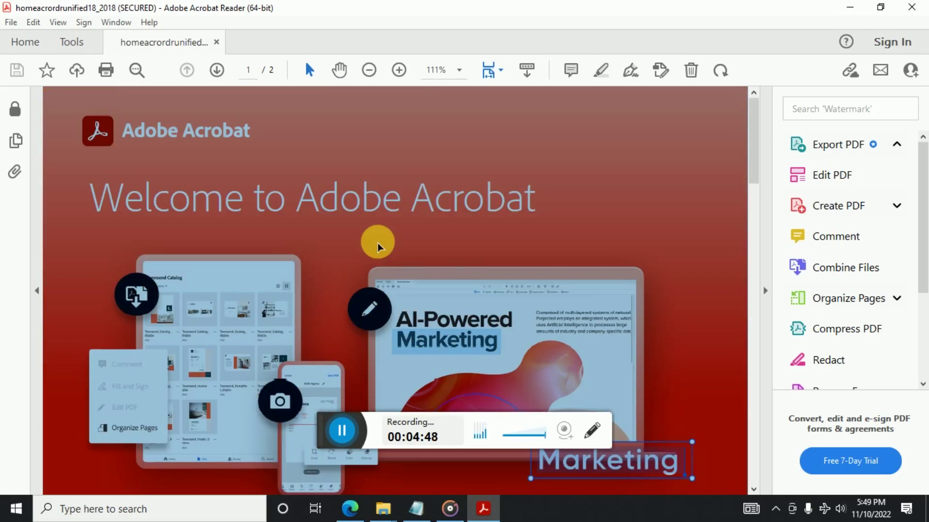